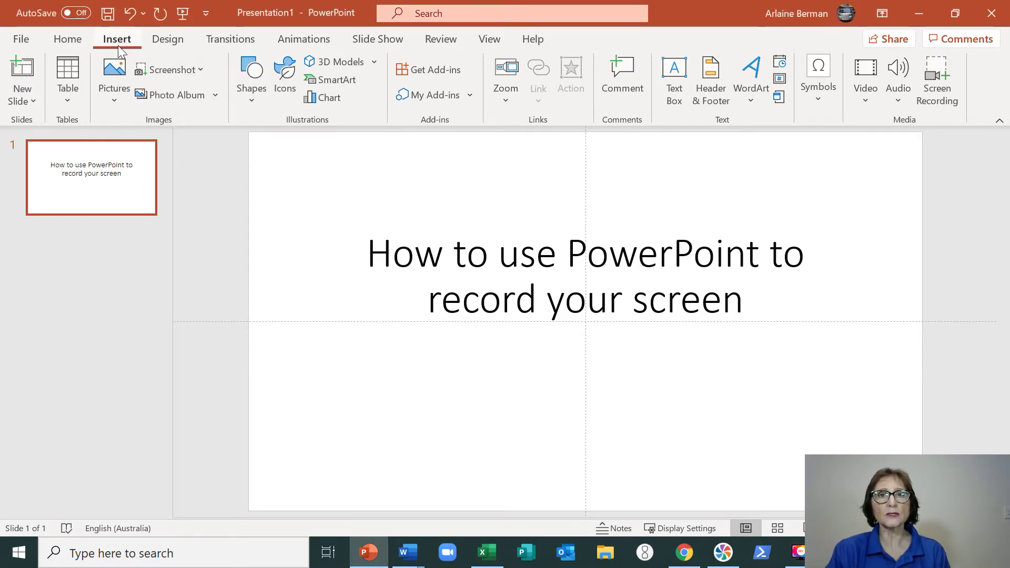
# Step: Start a PowerPoint screen recording and bring the Excel Book4 workbook to the front
pyautogui.click(935, 75)
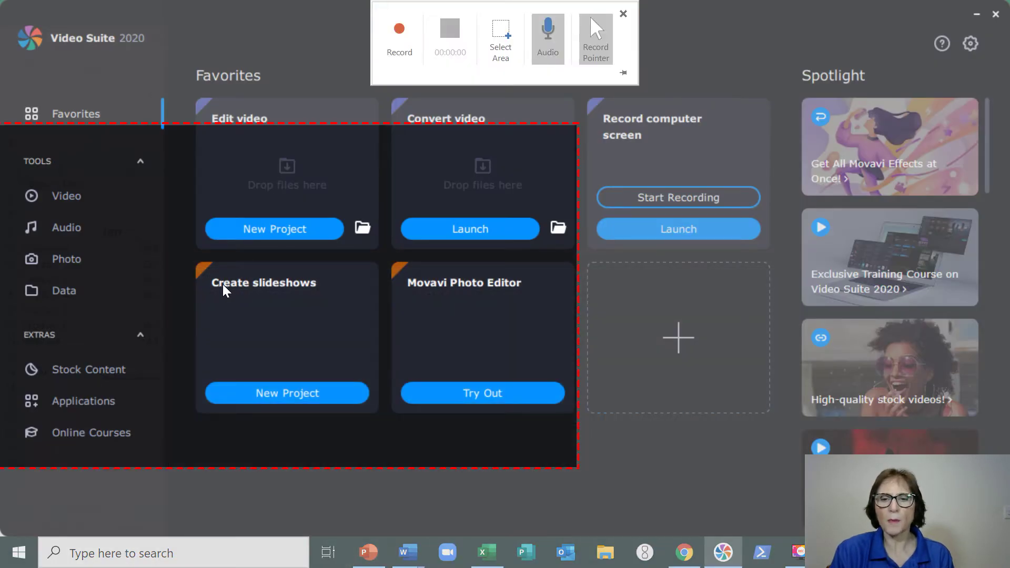
pyautogui.click(483, 556)
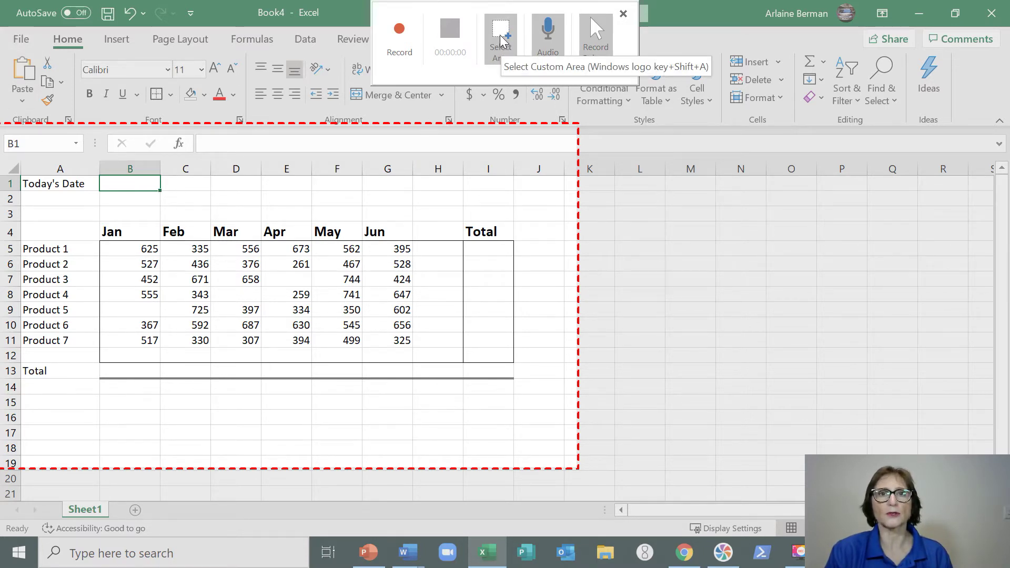
# Step: Mark the capture area over columns A–O, rows 1–18 of the sheet and start recording
pyautogui.click(501, 42)
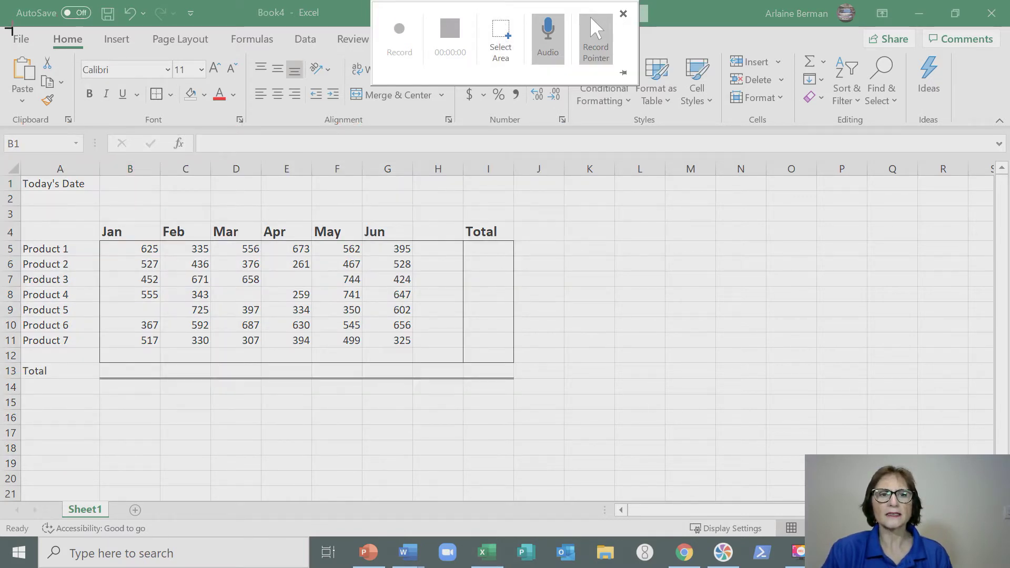
pyautogui.moveTo(9, 30); pyautogui.dragTo(822, 448)
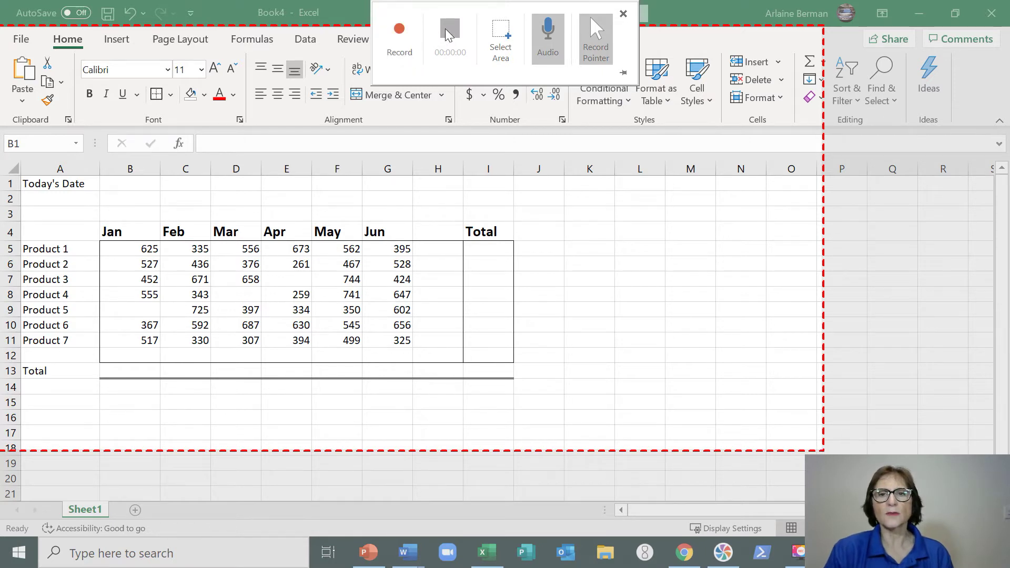
pyautogui.click(400, 36)
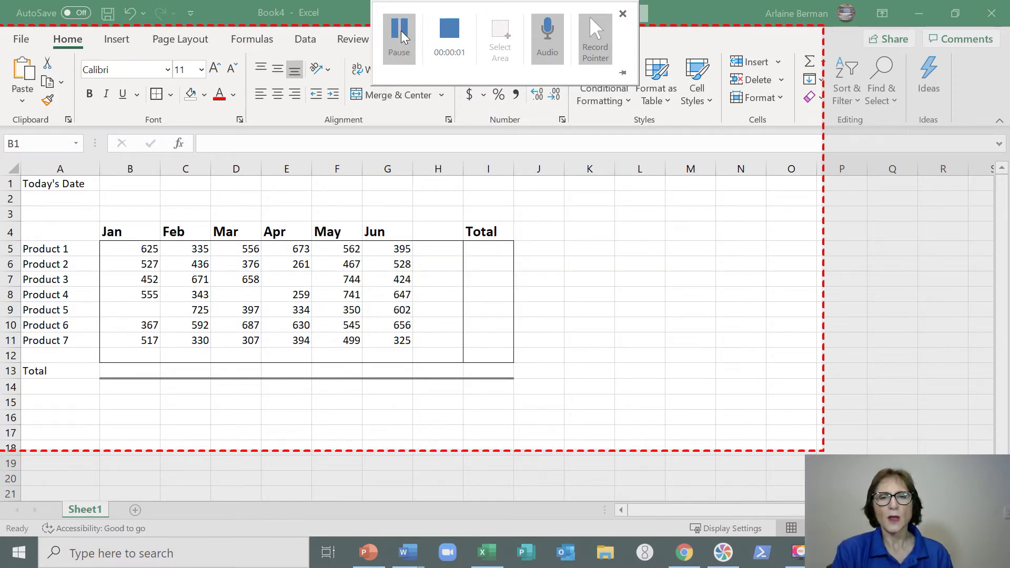
# Step: Enter today's date, 14/08/2020, into cell B1 with Ctrl+;
pyautogui.click(124, 185)
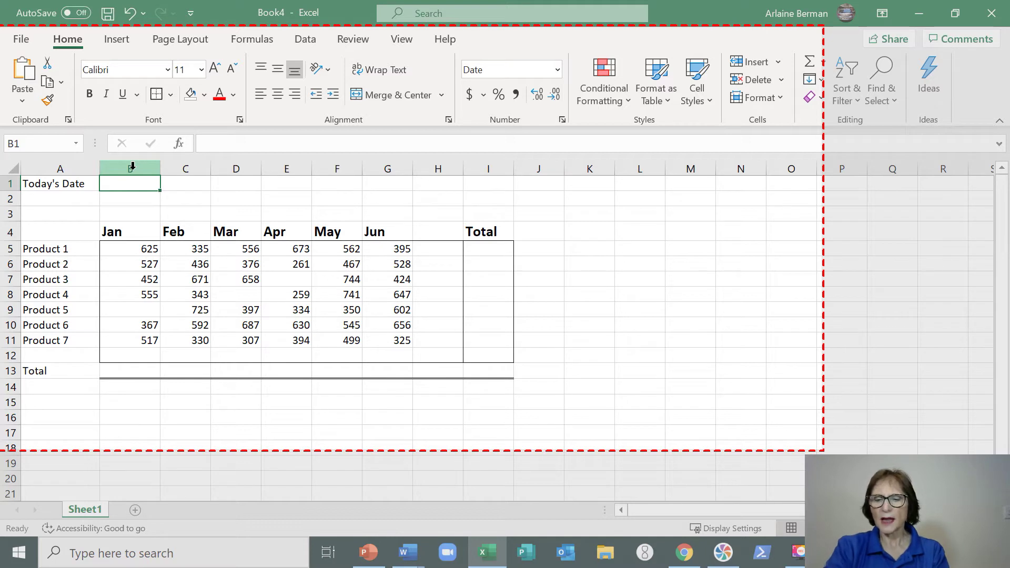
pyautogui.hotkey('ctrl', ';')
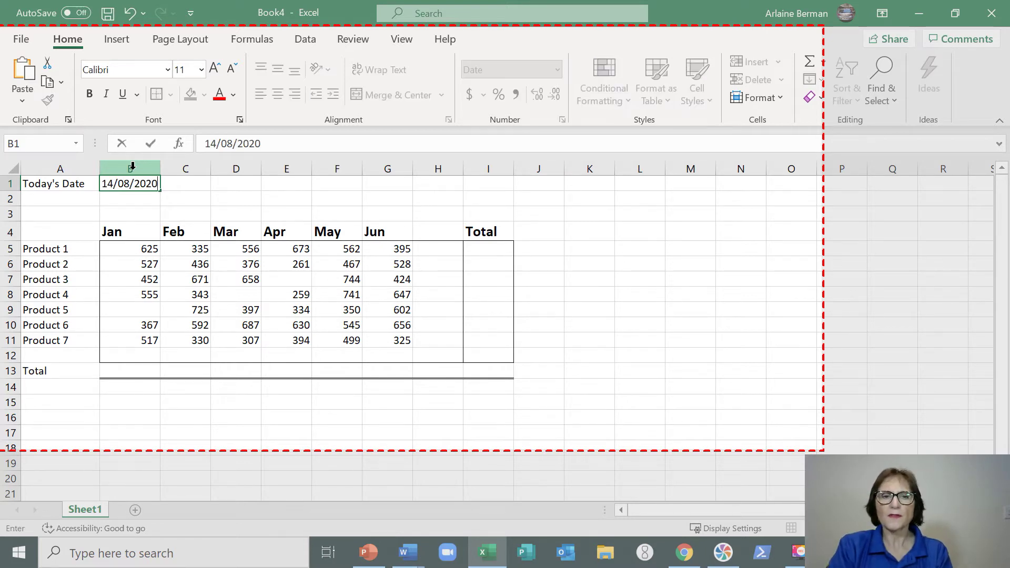
pyautogui.press('Return')
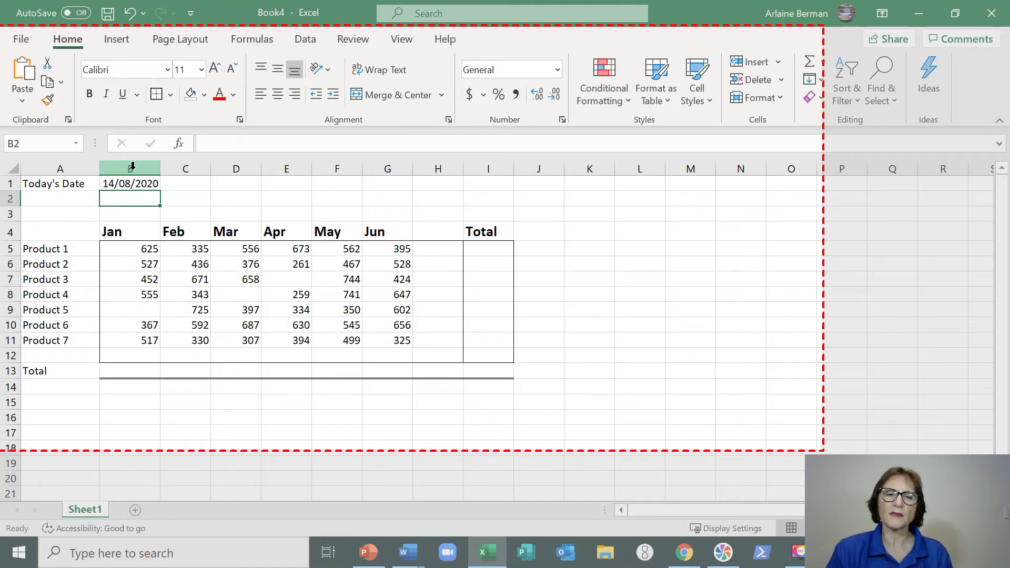
# Step: AutoSum the B5:I13 sales range to fill the Total row and column, grand total 19492
pyautogui.click(131, 244)
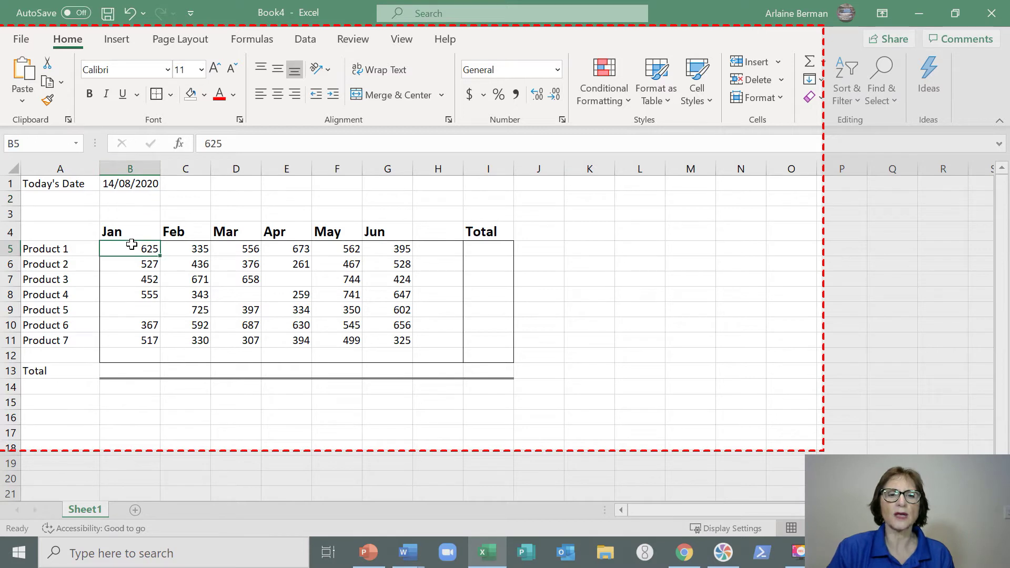
pyautogui.moveTo(131, 244); pyautogui.dragTo(495, 365)
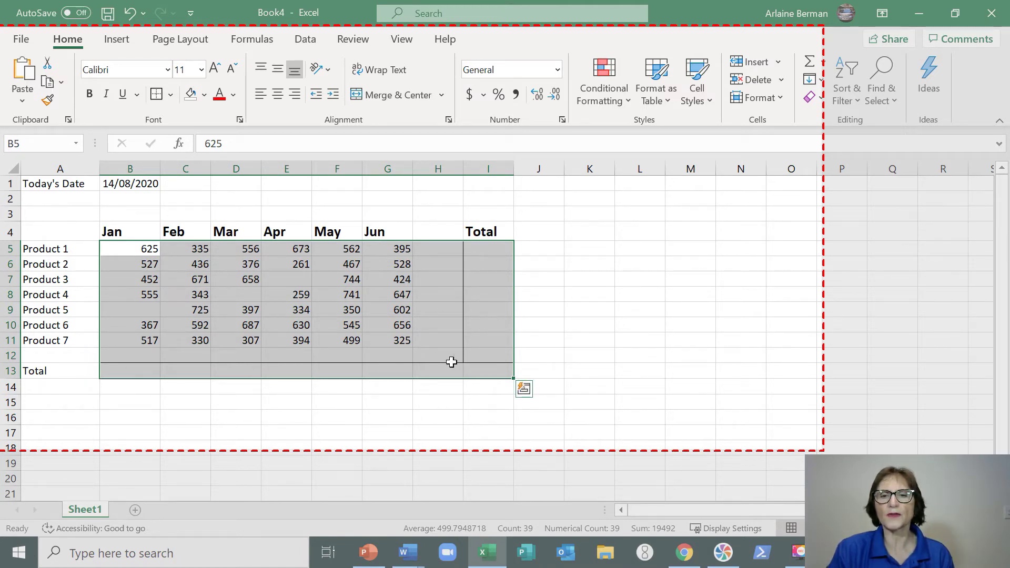
pyautogui.click(810, 63)
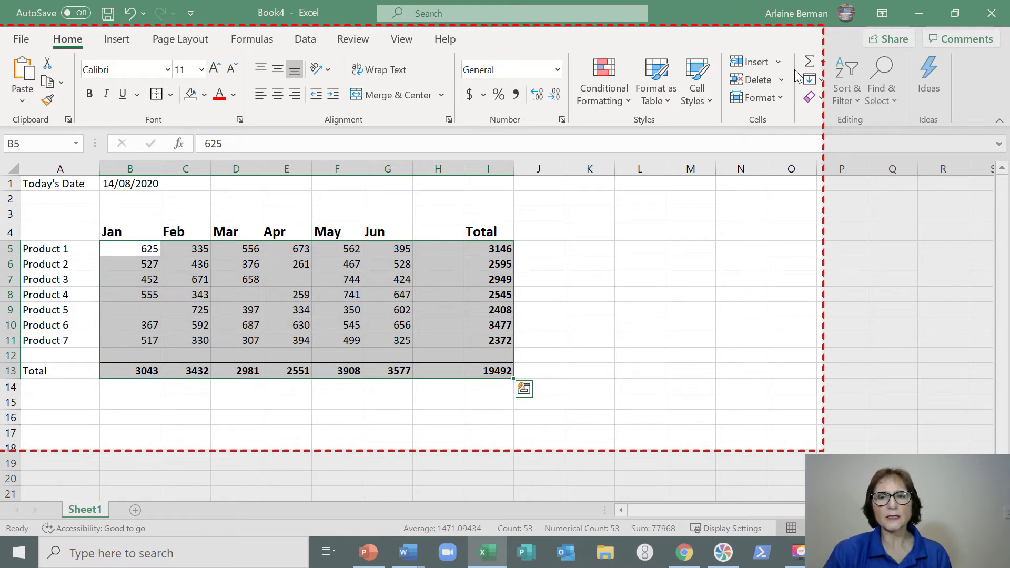
pyautogui.moveTo(437, 53)
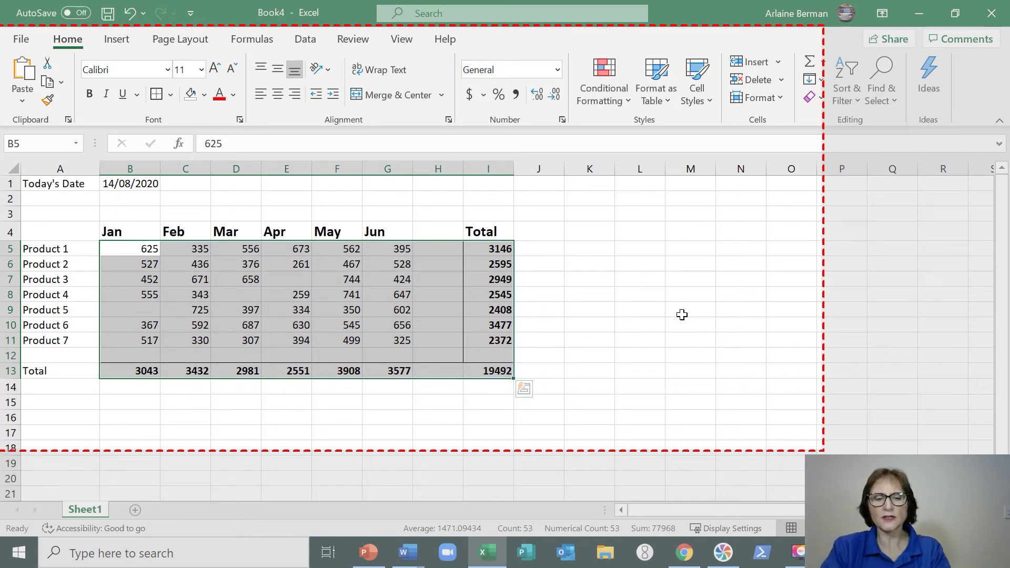
# Step: Stop recording to insert the video, shrink it to about 16.49 cm wide and move it up-left
pyautogui.press('super+shift+q')
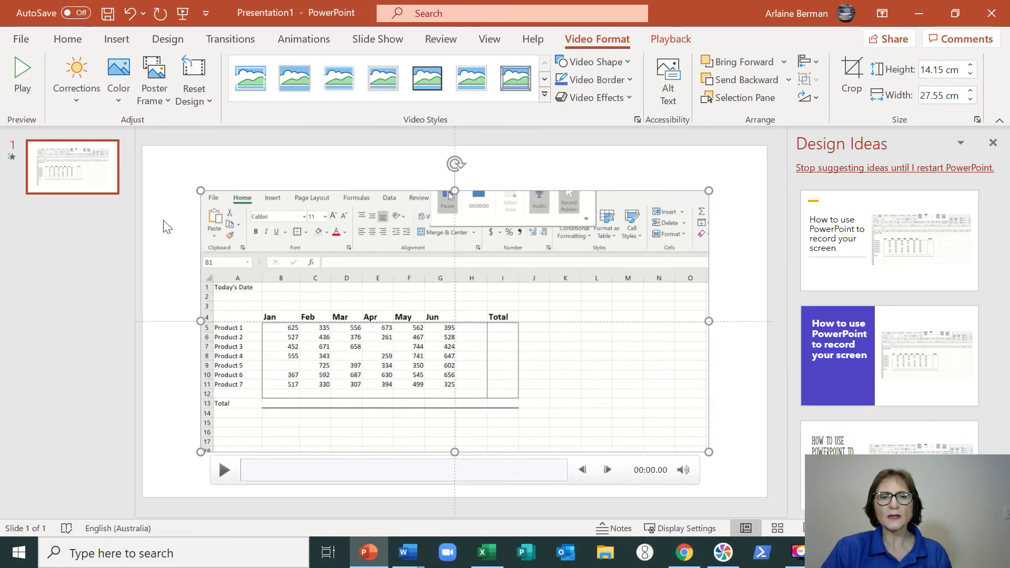
pyautogui.moveTo(198, 193); pyautogui.dragTo(404, 295)
pyautogui.moveTo(575, 366); pyautogui.dragTo(420, 274)
# Step: Apply a subtle video style from the mini toolbar, then open Trim Video and cancel it
pyautogui.rightClick(380, 294)
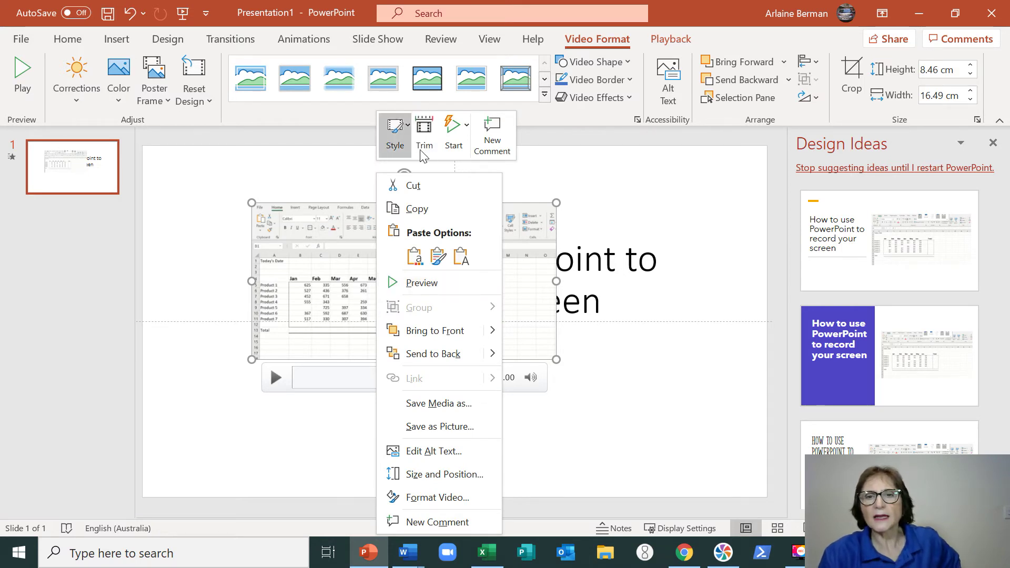
pyautogui.click(396, 132)
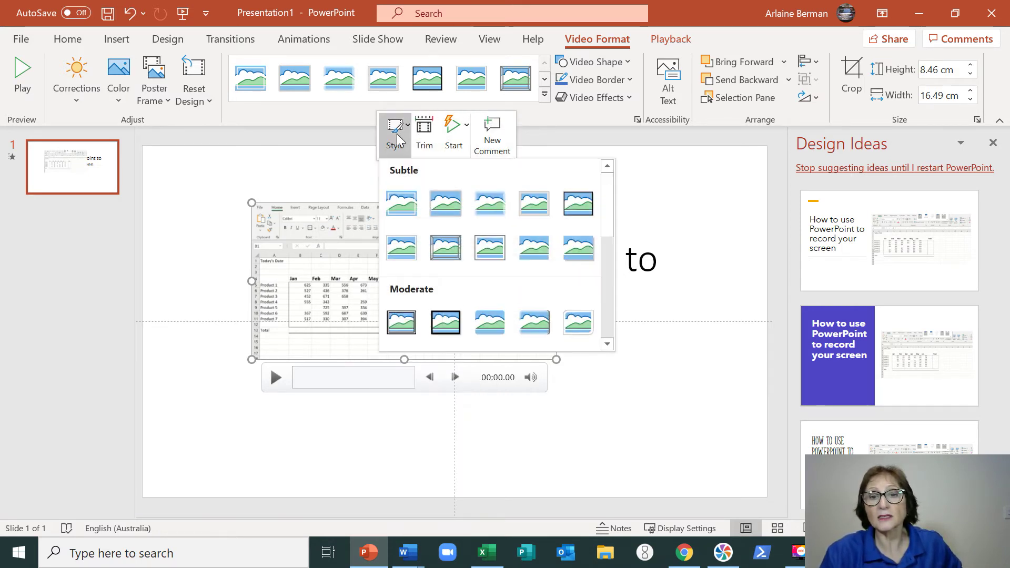
pyautogui.click(402, 202)
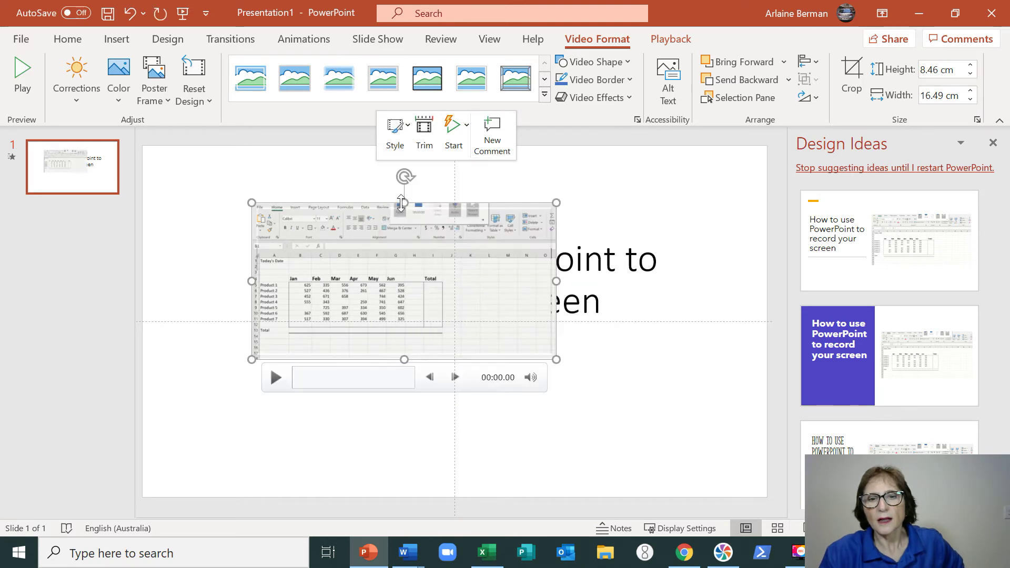
pyautogui.click(424, 137)
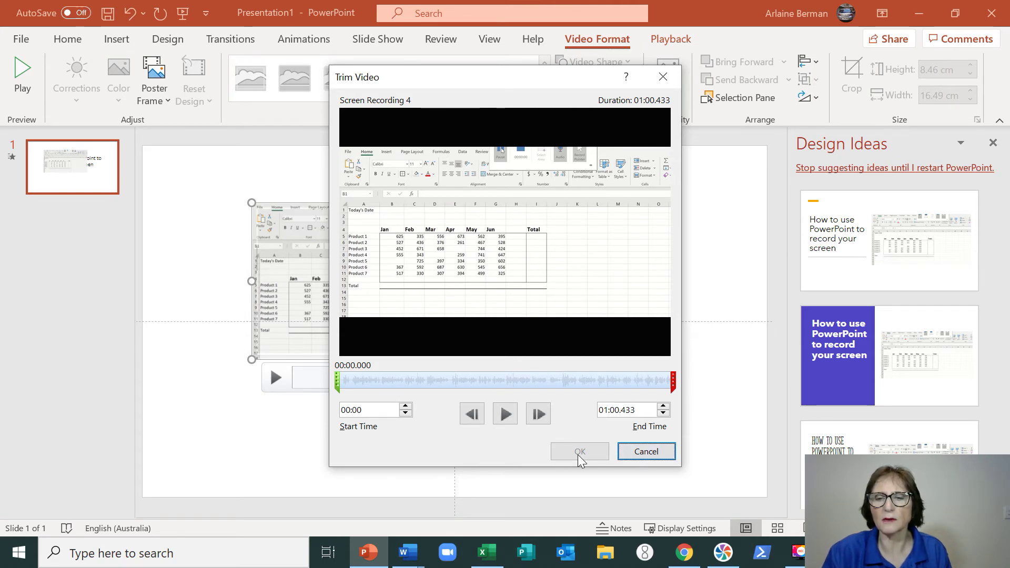
pyautogui.click(646, 456)
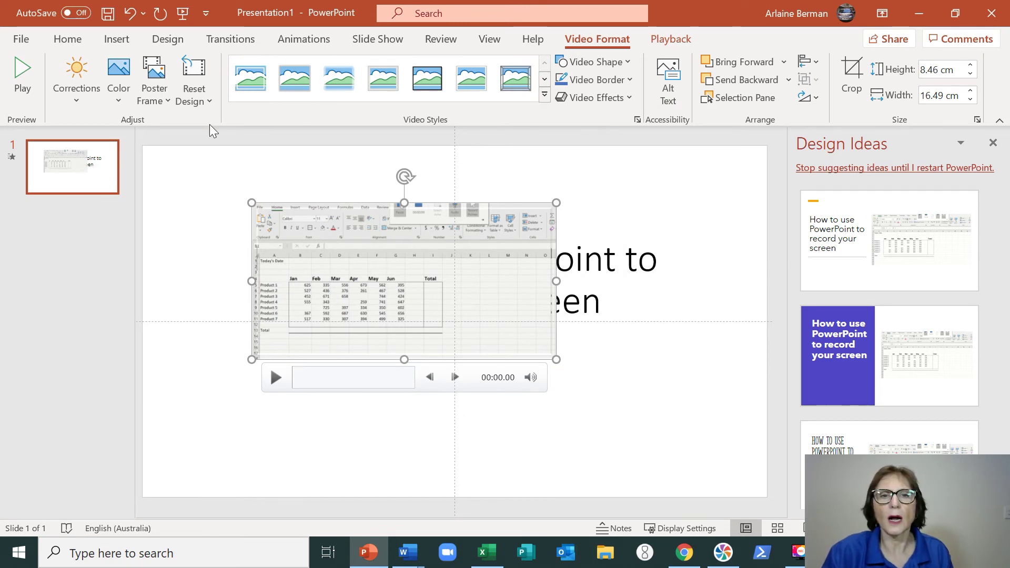
# Step: Set a stock photo of green pea pods as the video's poster frame
pyautogui.click(153, 70)
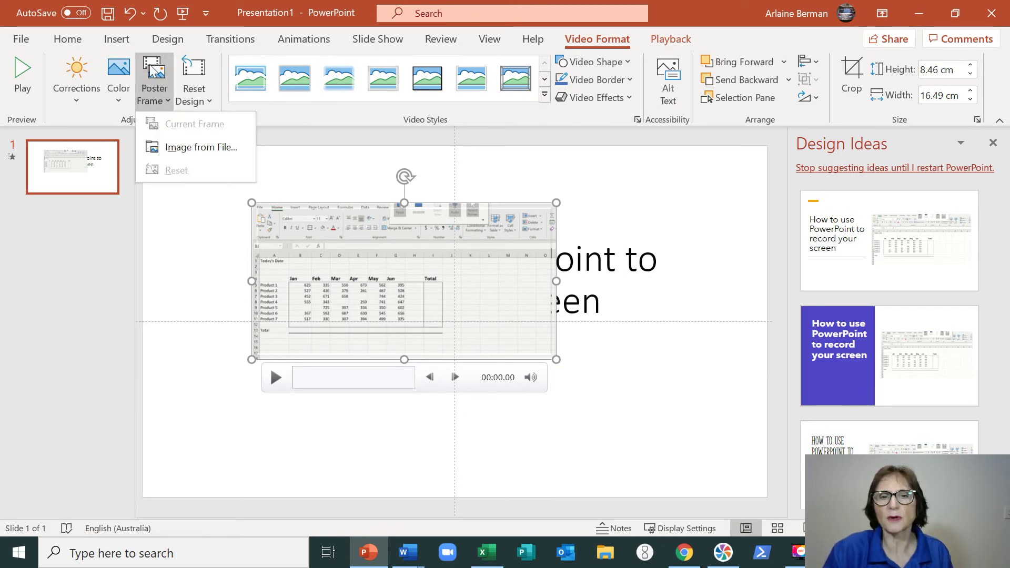
pyautogui.click(178, 145)
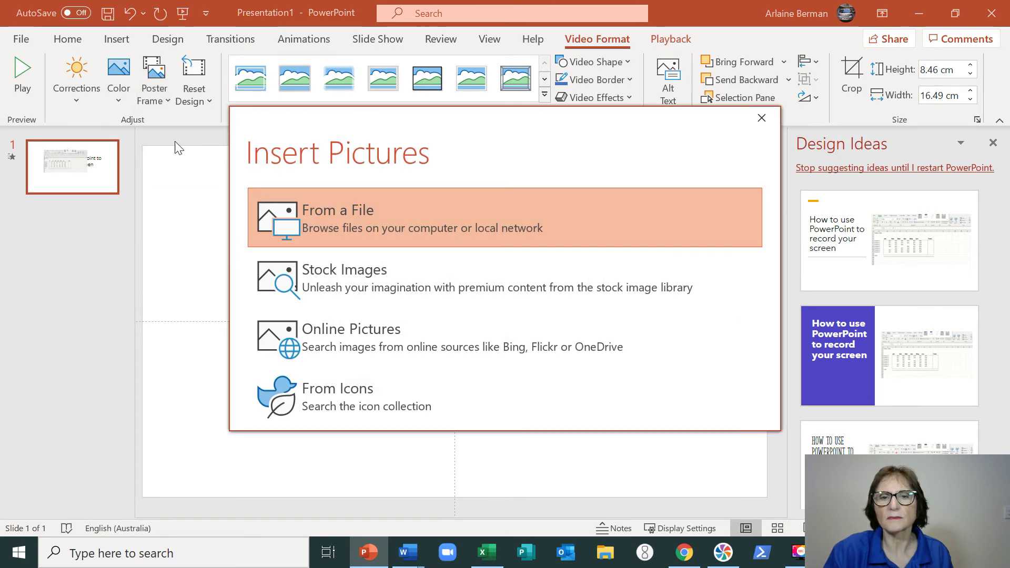
pyautogui.click(353, 288)
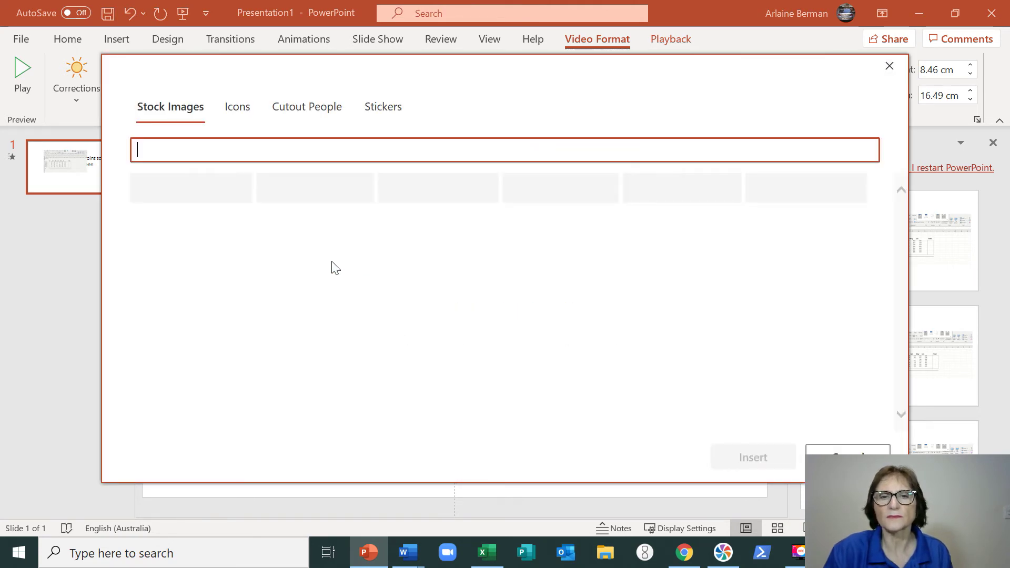
pyautogui.click(216, 310)
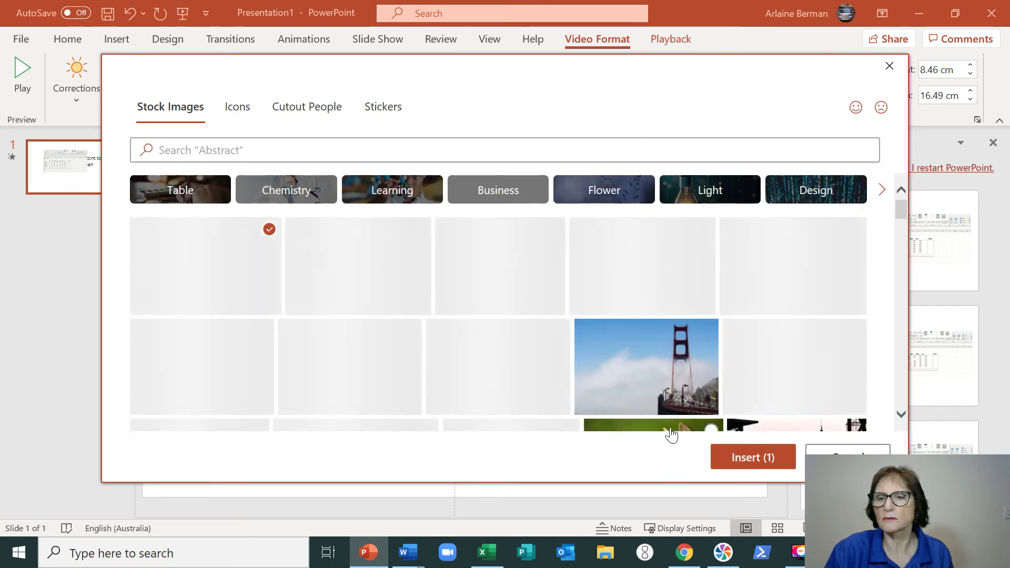
pyautogui.click(746, 457)
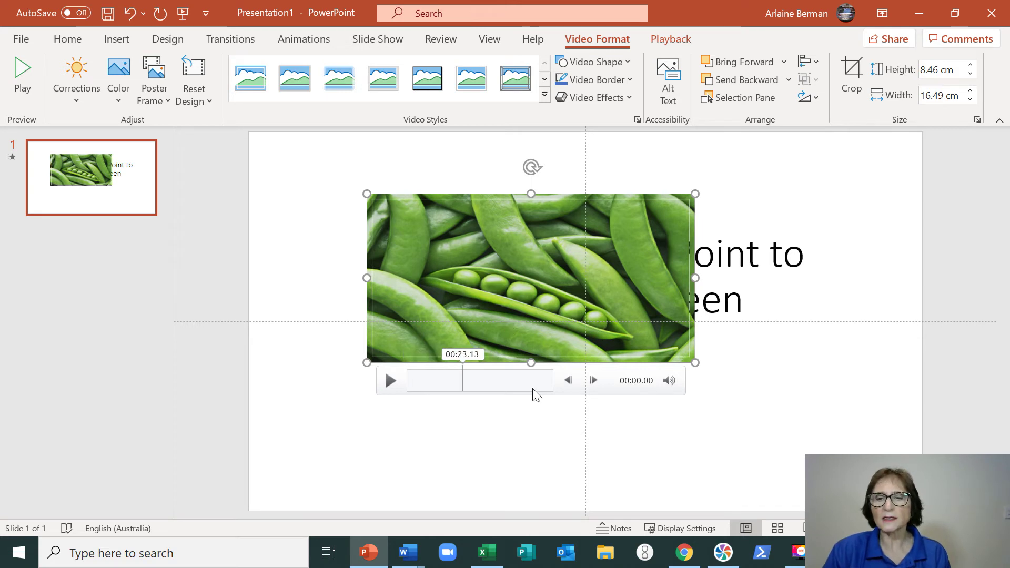
# Step: Play the slide video and pause it at 00:22.02
pyautogui.moveTo(668, 391)
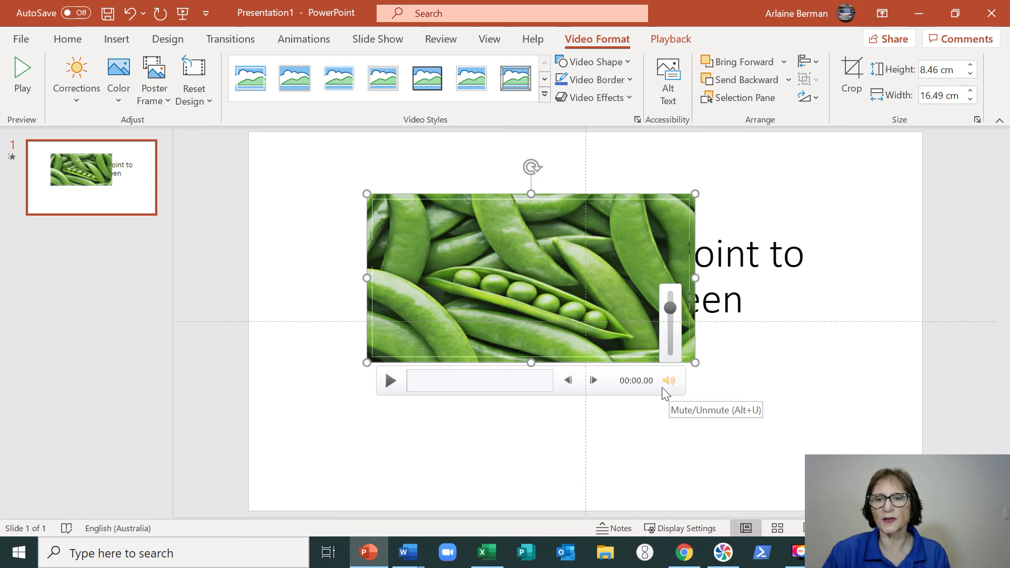
pyautogui.click(390, 383)
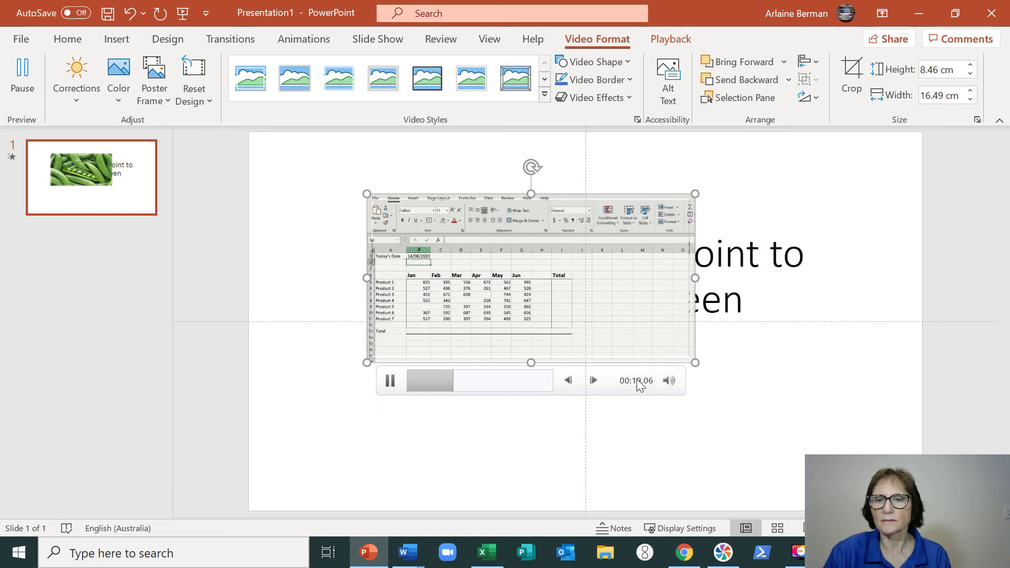
pyautogui.click(393, 379)
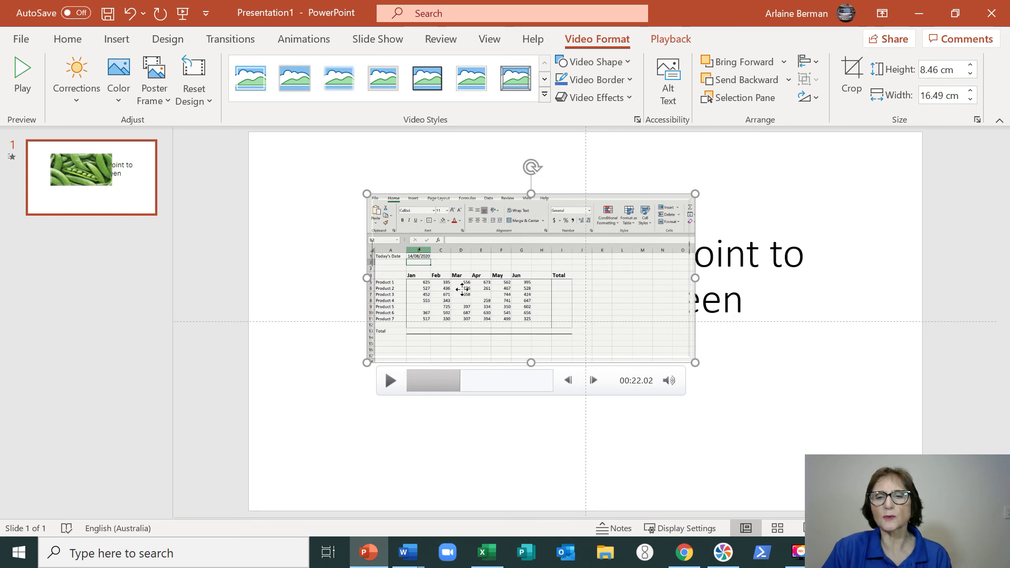
# Step: Cancel Save Media As for the video, then deselect it so the pea-pod poster frame returns
pyautogui.rightClick(459, 292)
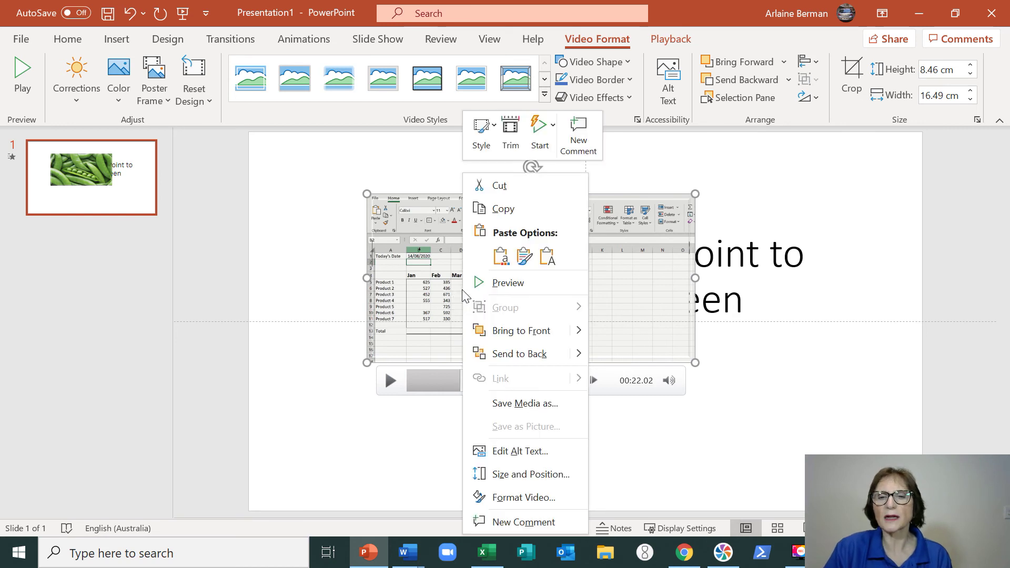
pyautogui.click(504, 404)
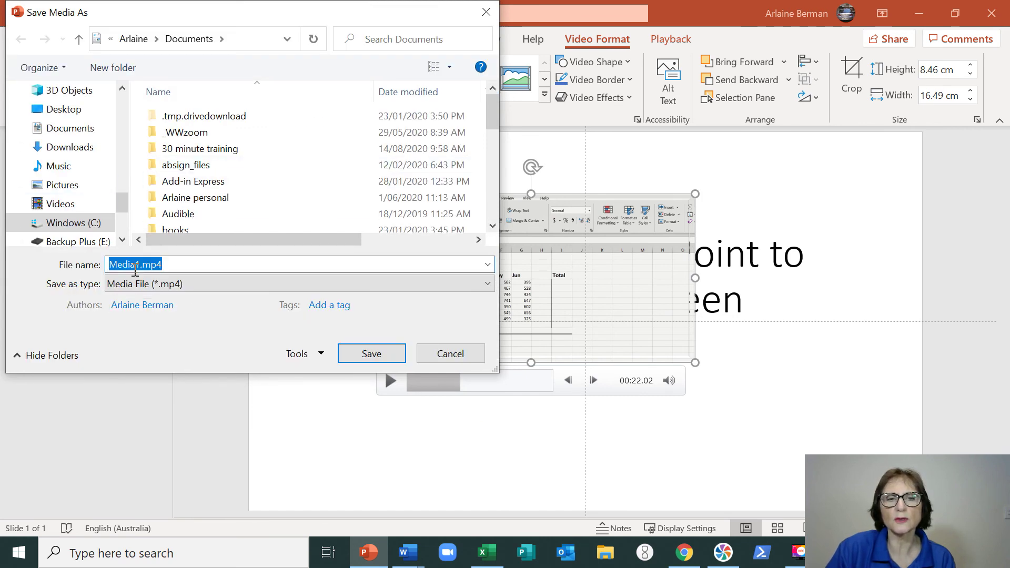
pyautogui.click(460, 362)
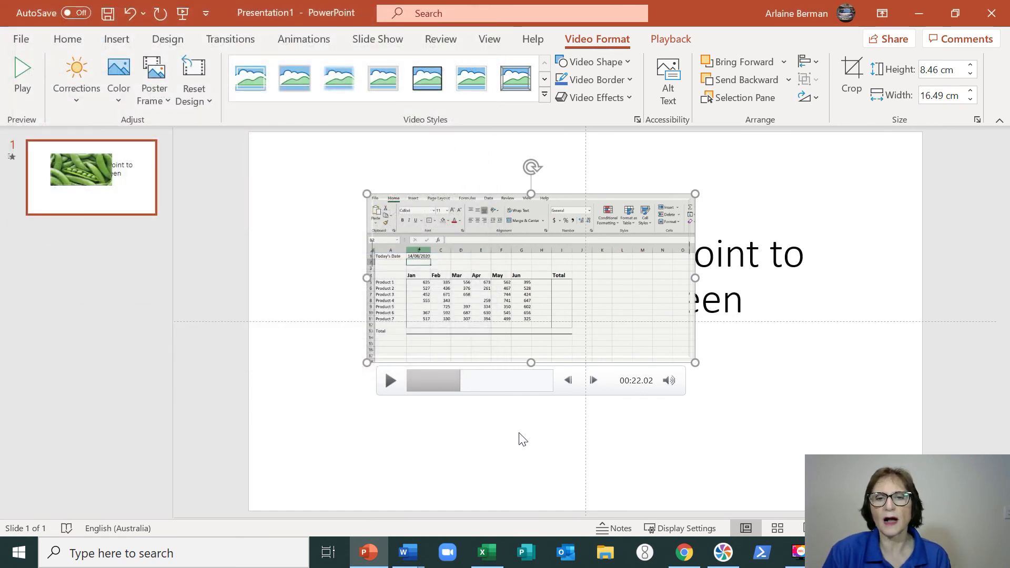
pyautogui.press('Delete')
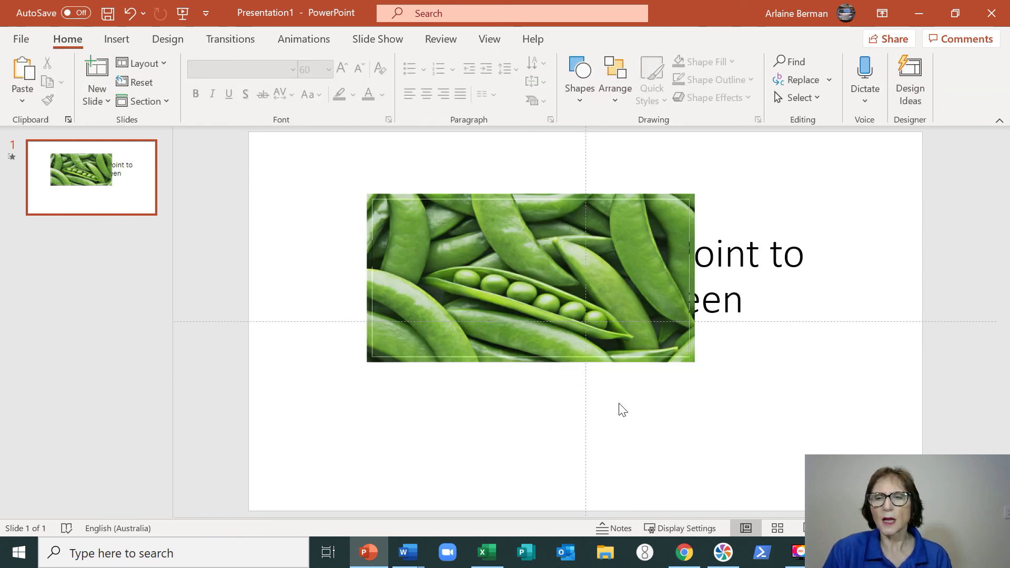
pyautogui.moveTo(433, 238)
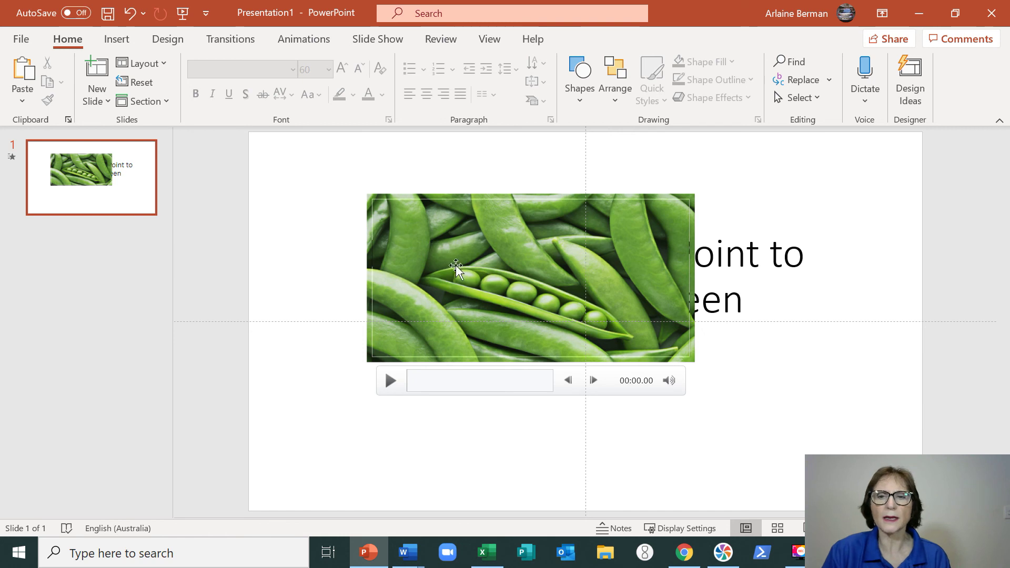